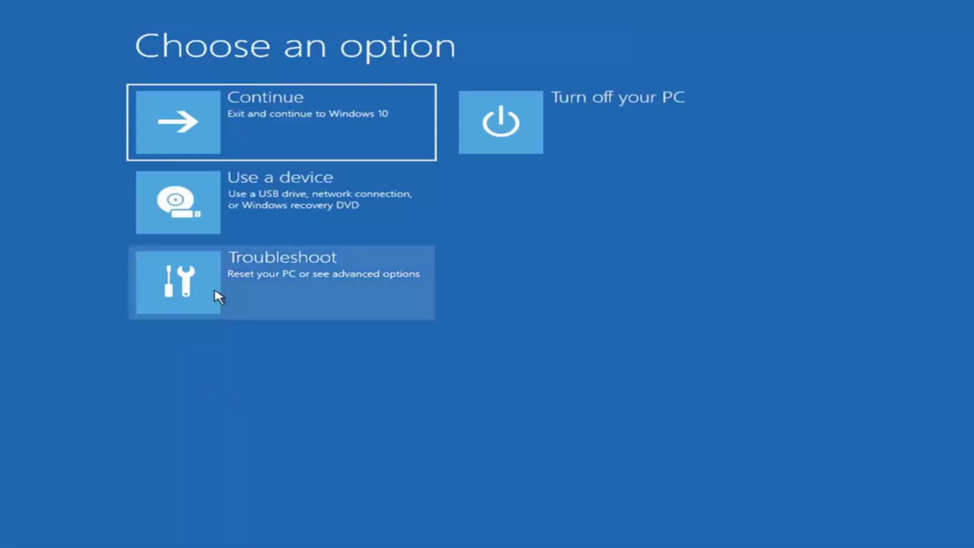
Run Startup Repair from Troubleshoot > Advanced options
{"action": "left_click", "coordinate": [379, 279]}
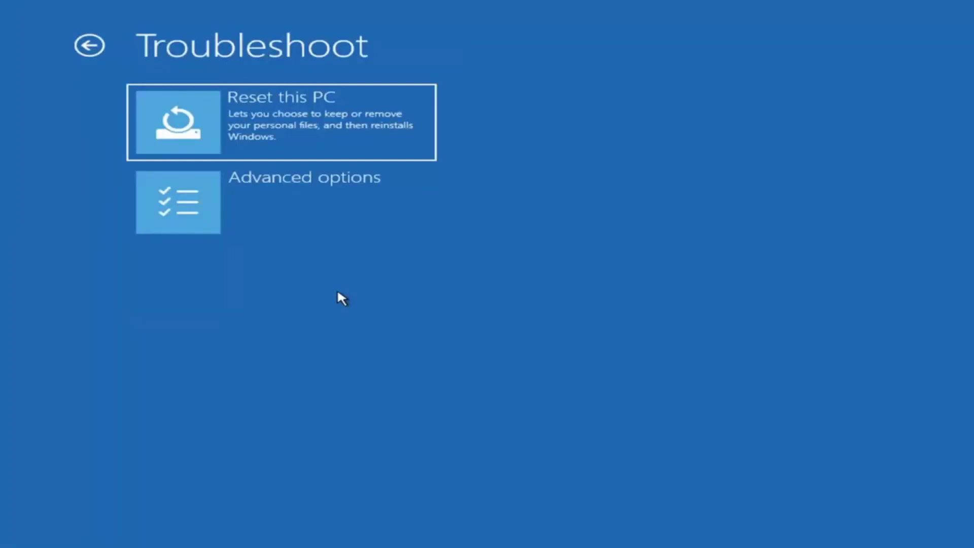
{"action": "left_click", "coordinate": [298, 212]}
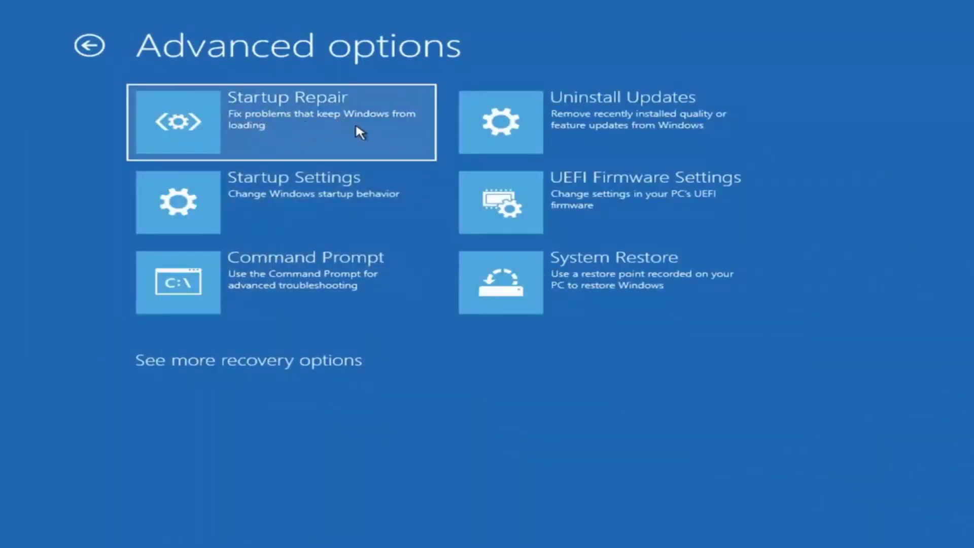
{"action": "left_click", "coordinate": [252, 138]}
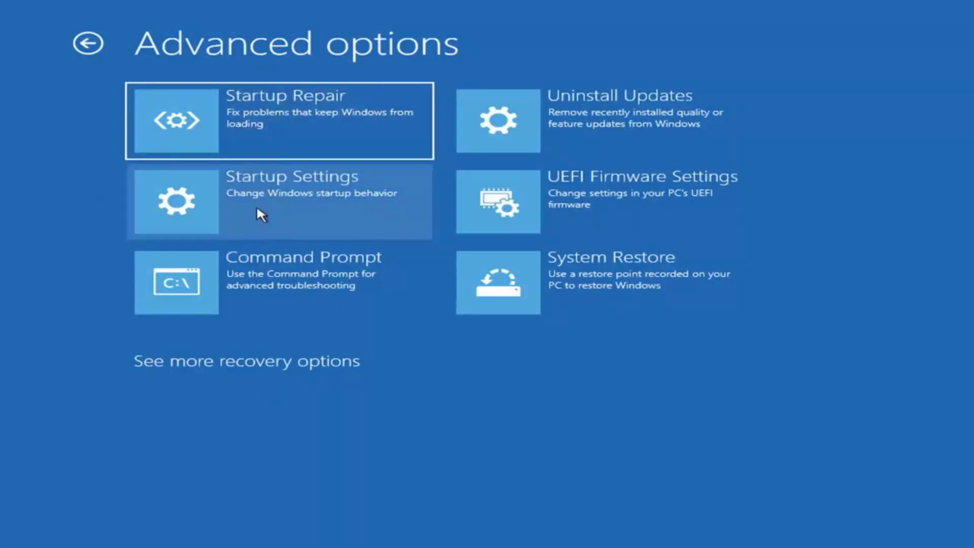
Open Startup Settings and its Restart option, then return to Advanced options
{"action": "left_click", "coordinate": [250, 199]}
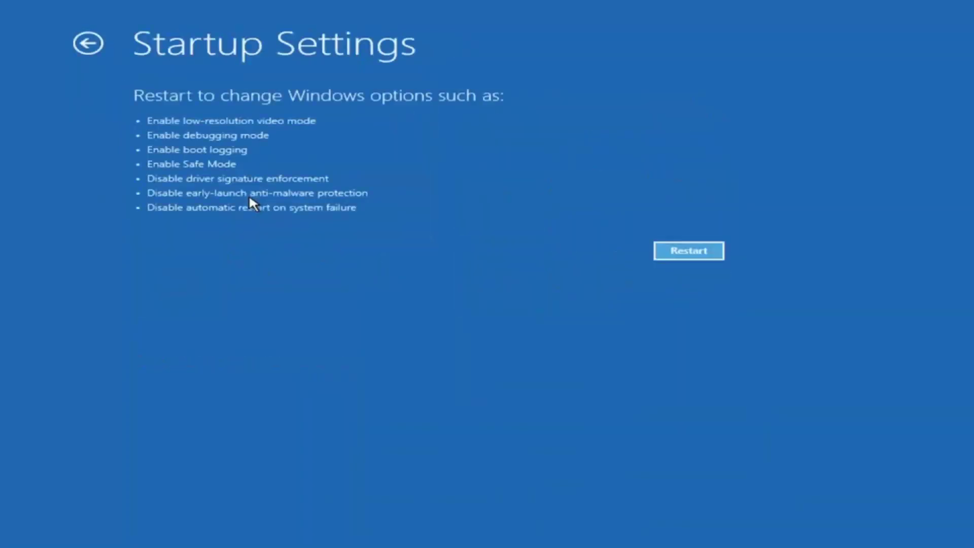
{"action": "left_click", "coordinate": [683, 259]}
{"action": "left_click", "coordinate": [86, 44]}
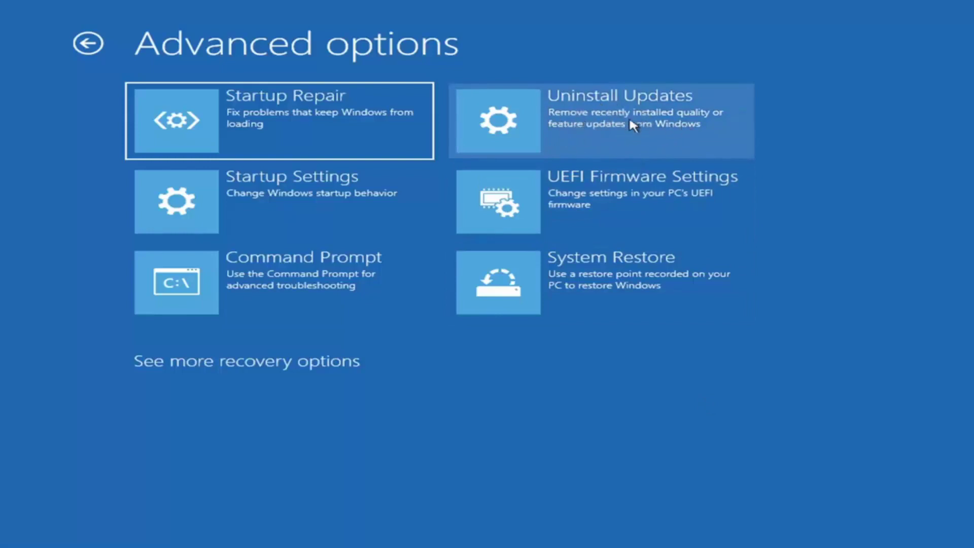
Open the Uninstall Updates page
{"action": "left_click", "coordinate": [568, 122]}
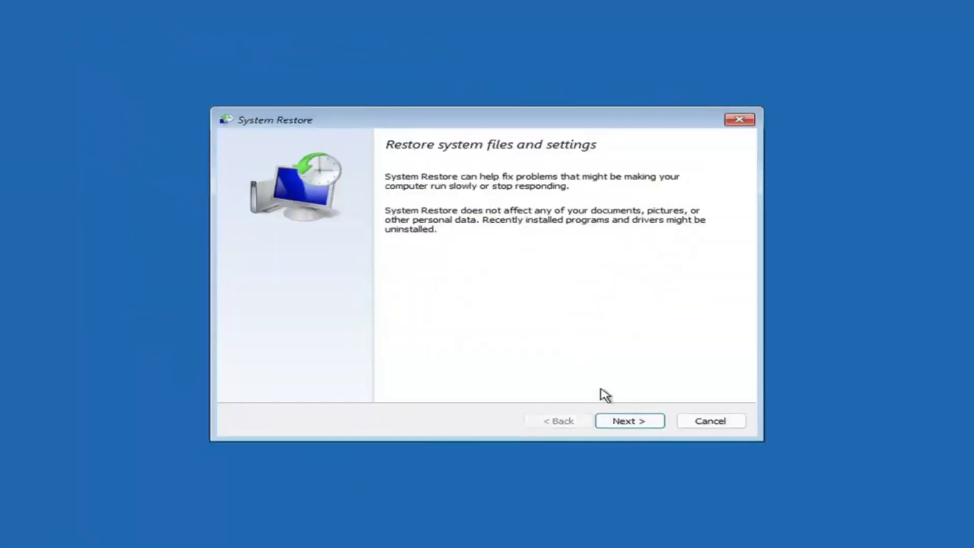
Select the 7/9/2021 'Before Updates' restore point and confirm it with Finish
{"action": "left_click", "coordinate": [620, 420]}
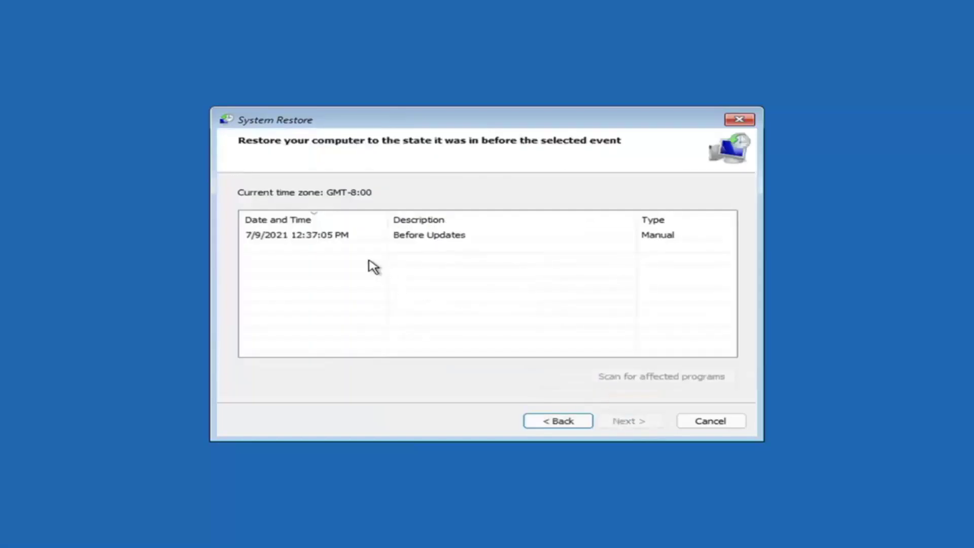
{"action": "left_click", "coordinate": [301, 239]}
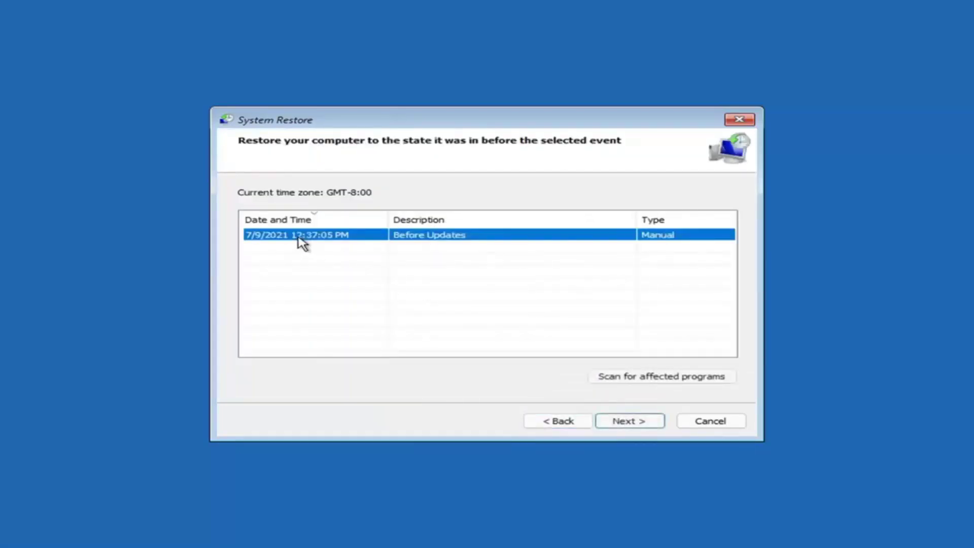
{"action": "left_click", "coordinate": [641, 424]}
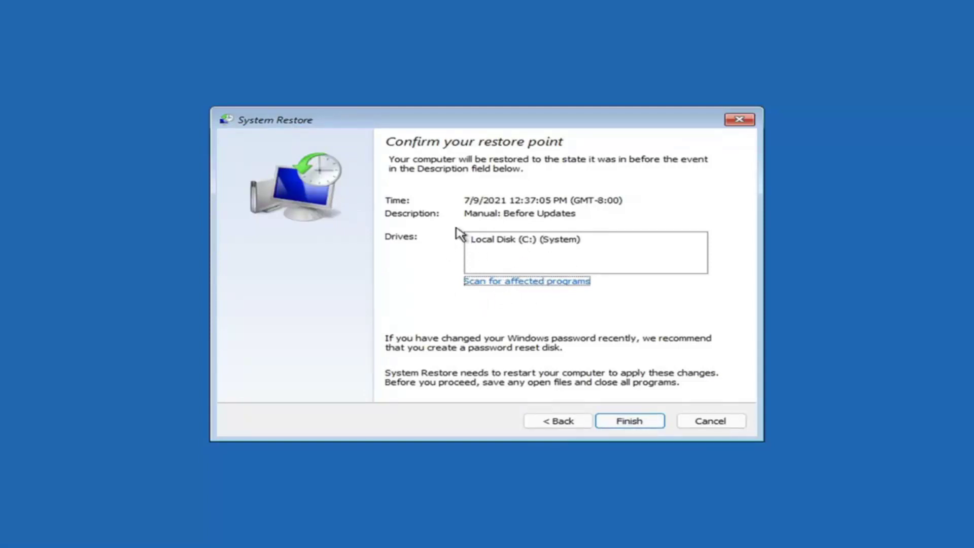
{"action": "left_click", "coordinate": [630, 423]}
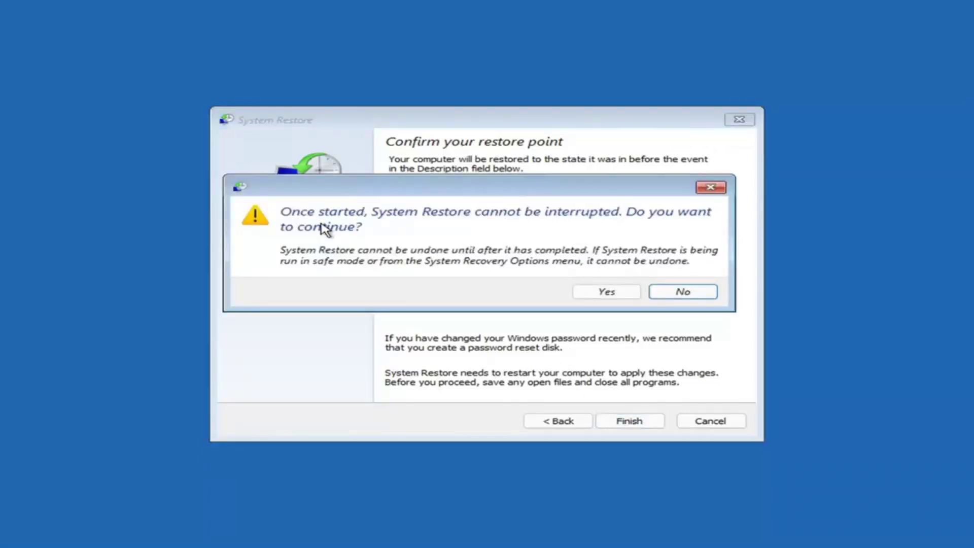
Accept the cannot-be-interrupted warning and let System Restore complete
{"action": "left_click", "coordinate": [607, 296]}
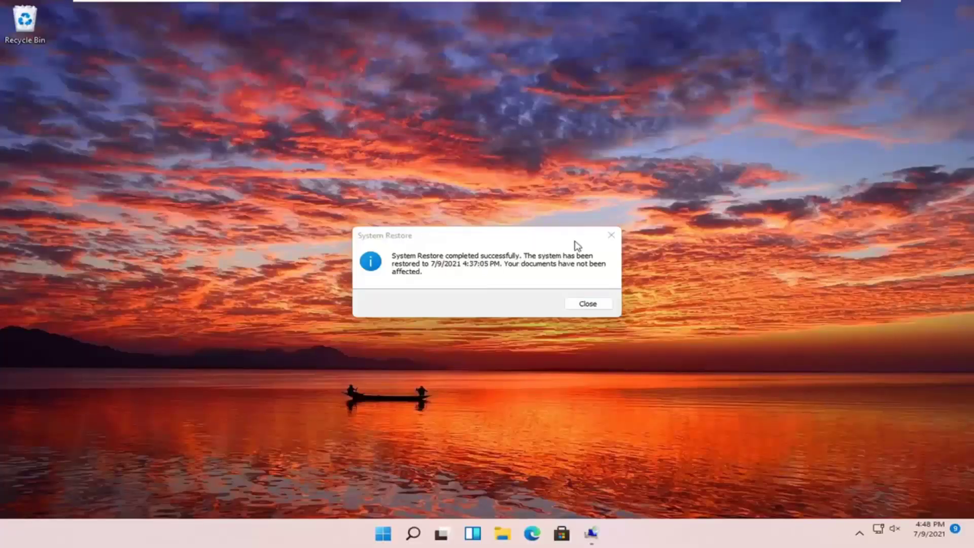
Dismiss the restore-complete message and open Reset this PC under Troubleshoot
{"action": "left_click", "coordinate": [611, 236]}
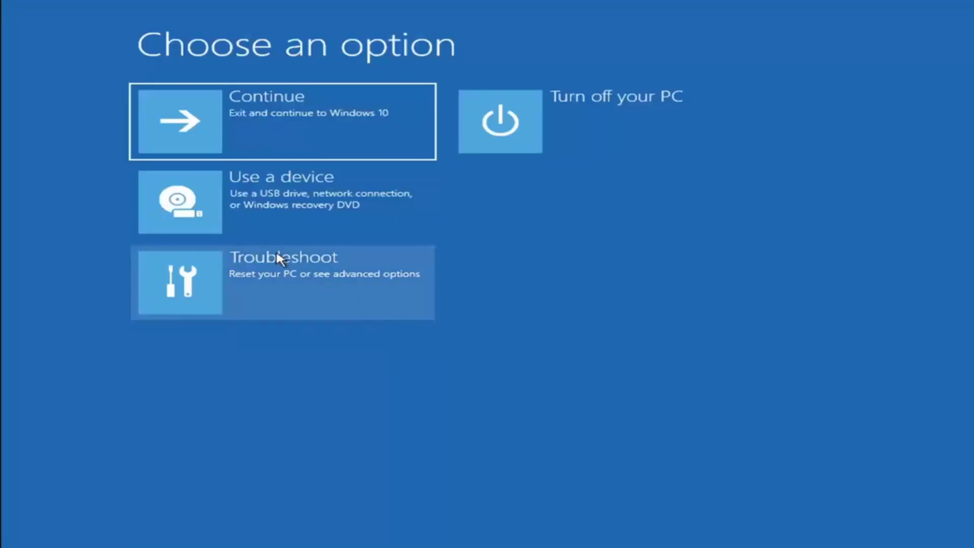
{"action": "left_click", "coordinate": [244, 290]}
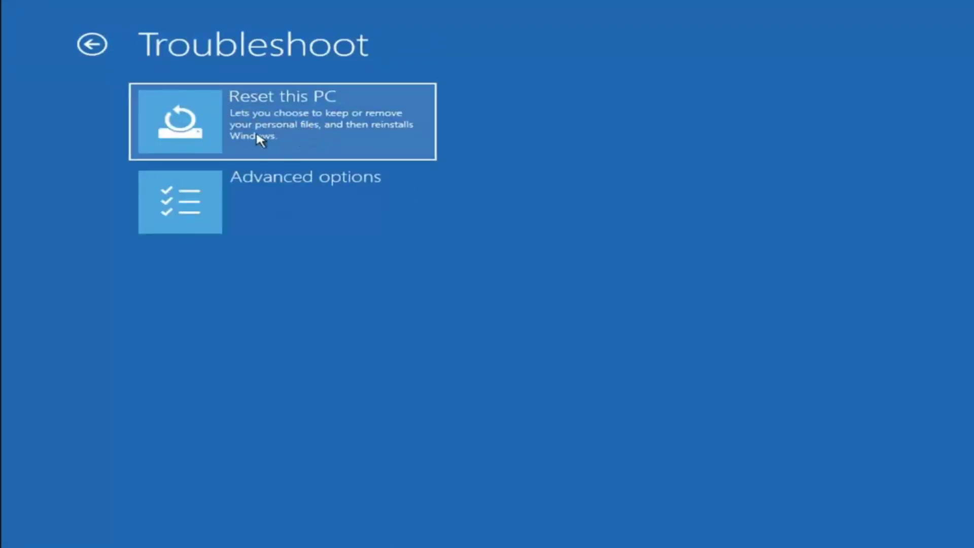
{"action": "left_click", "coordinate": [318, 138]}
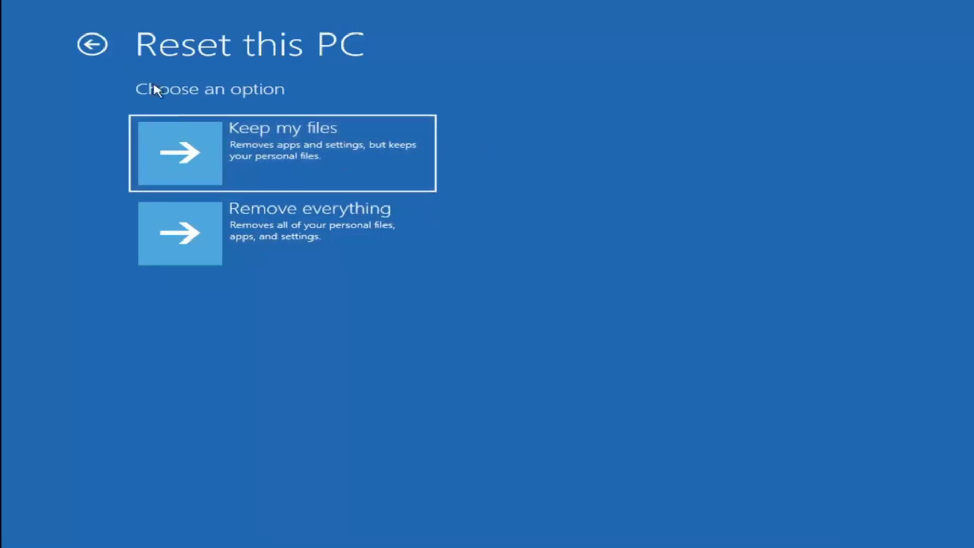
Leave Reset this PC without resetting and reach Troubleshoot > Advanced options
{"action": "left_click", "coordinate": [93, 46]}
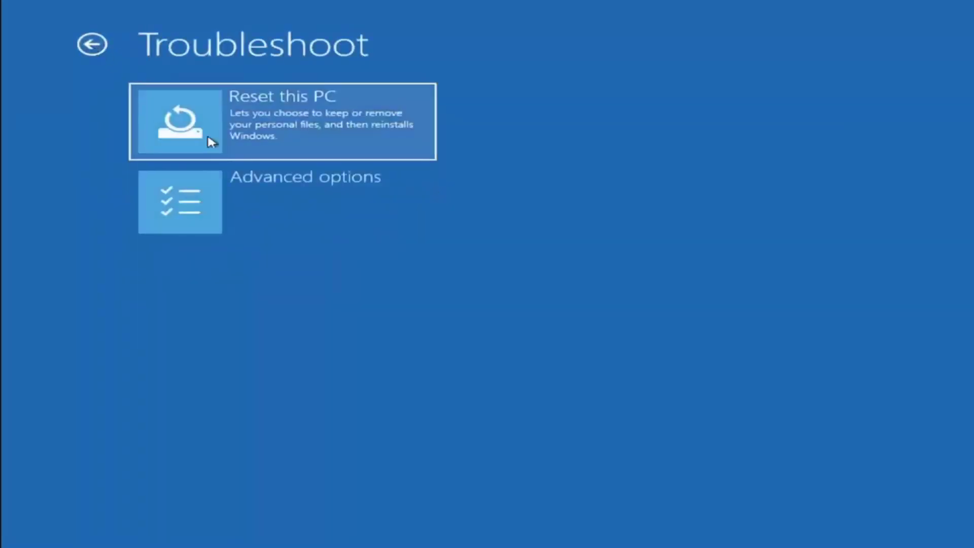
{"action": "left_click", "coordinate": [99, 44]}
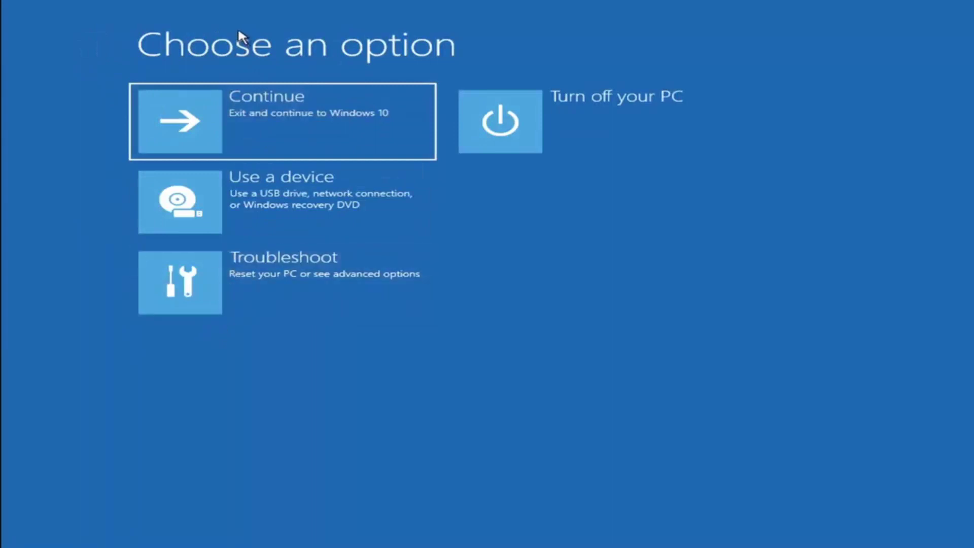
{"action": "left_click", "coordinate": [300, 280]}
{"action": "left_click", "coordinate": [290, 206]}
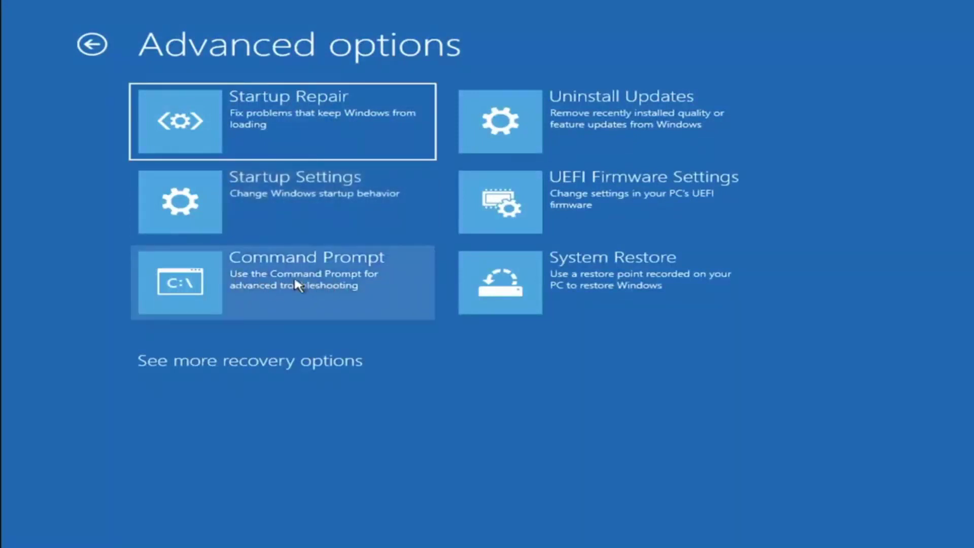
Launch Command Prompt, switch to drive C: and list its folders with dir
{"action": "left_click", "coordinate": [235, 285]}
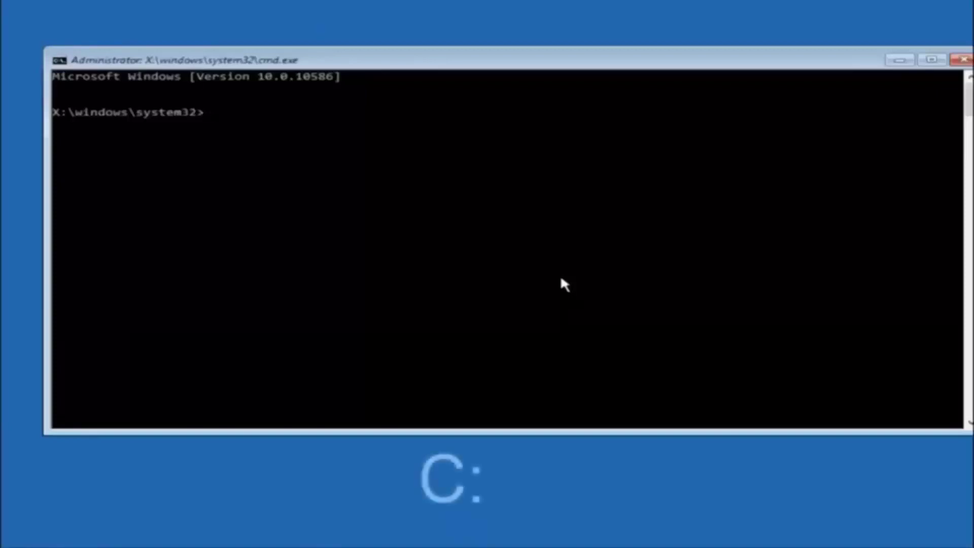
{"action": "type", "text": "c:"}
{"action": "key", "text": "Return"}
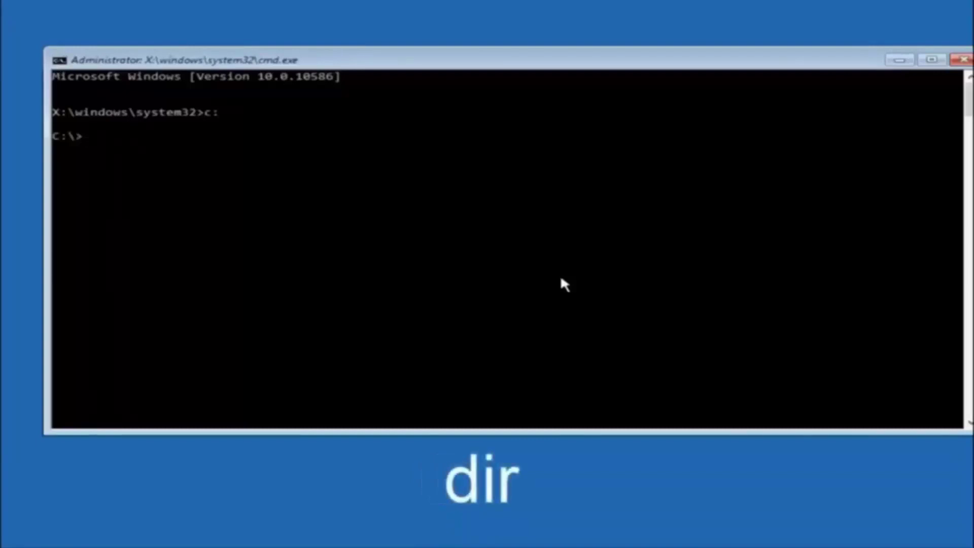
{"action": "type", "text": "dir"}
{"action": "key", "text": "Return"}
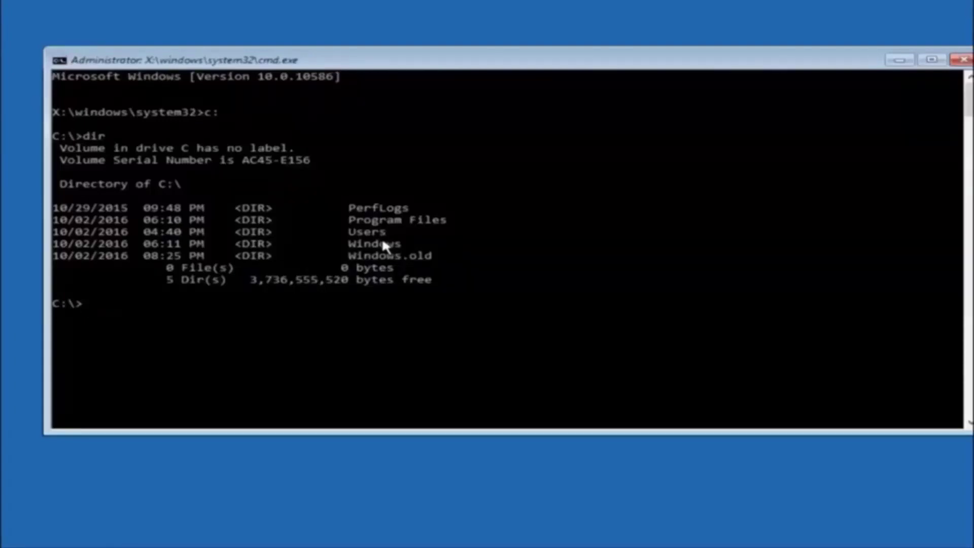
{"action": "type", "text": "cd \\windows"}
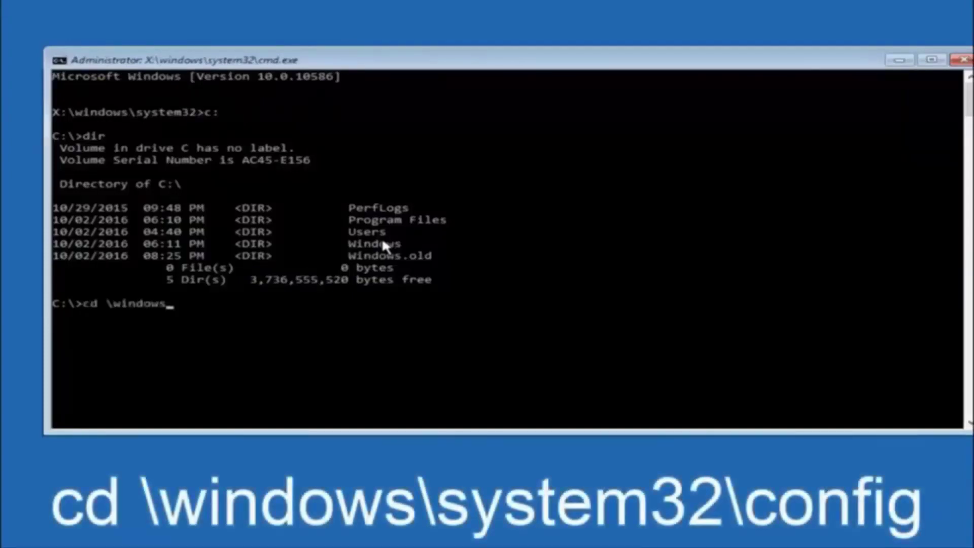
{"action": "type", "text": "\\system32"}
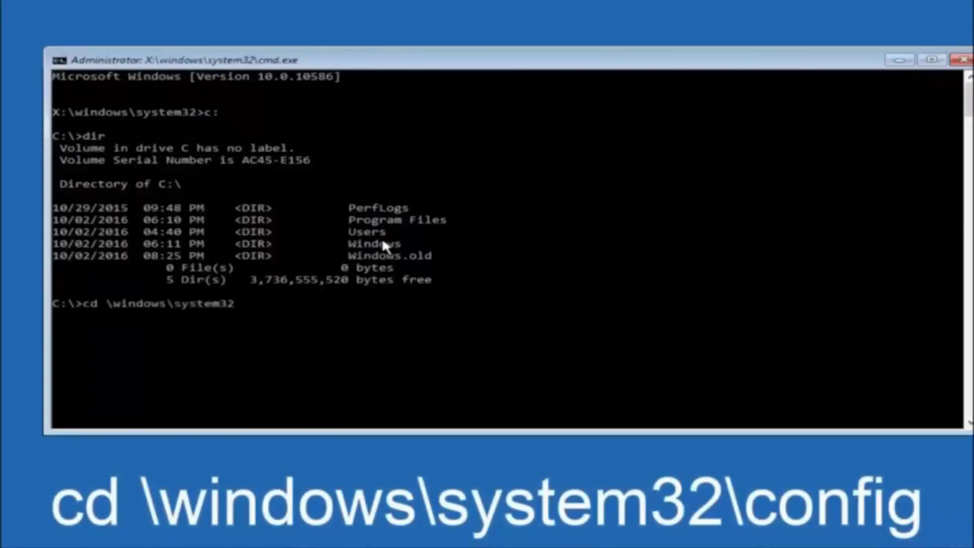
{"action": "type", "text": "\\config"}
Change directory to \windows\system32\config with cd
{"action": "key", "text": "Return"}
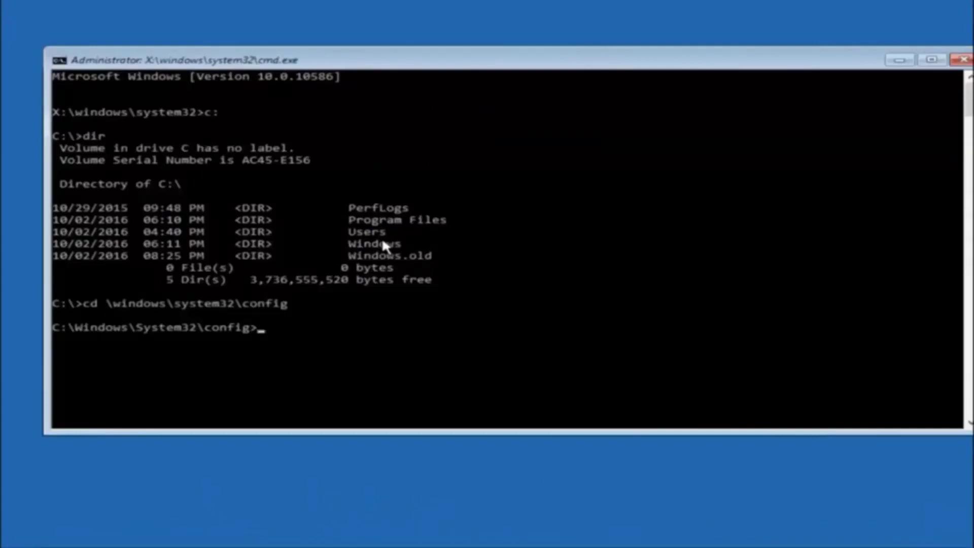
{"action": "type", "text": "md"}
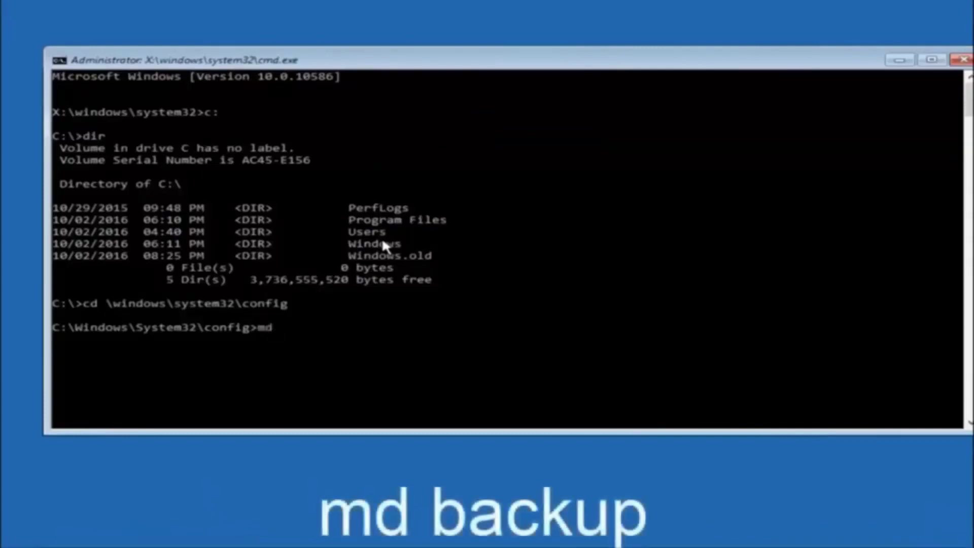
{"action": "type", "text": " backup"}
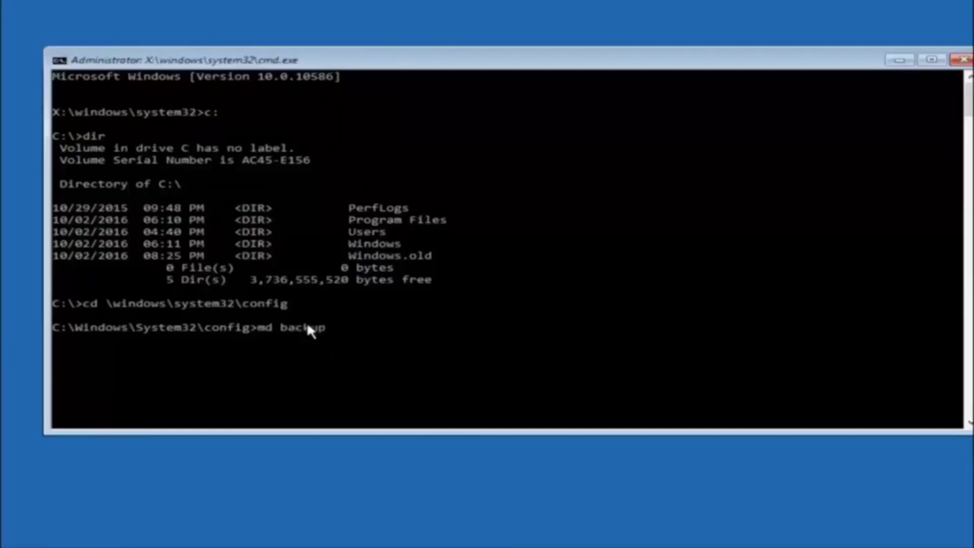
Create the backup folder with 'md backup'
{"action": "key", "text": "Return"}
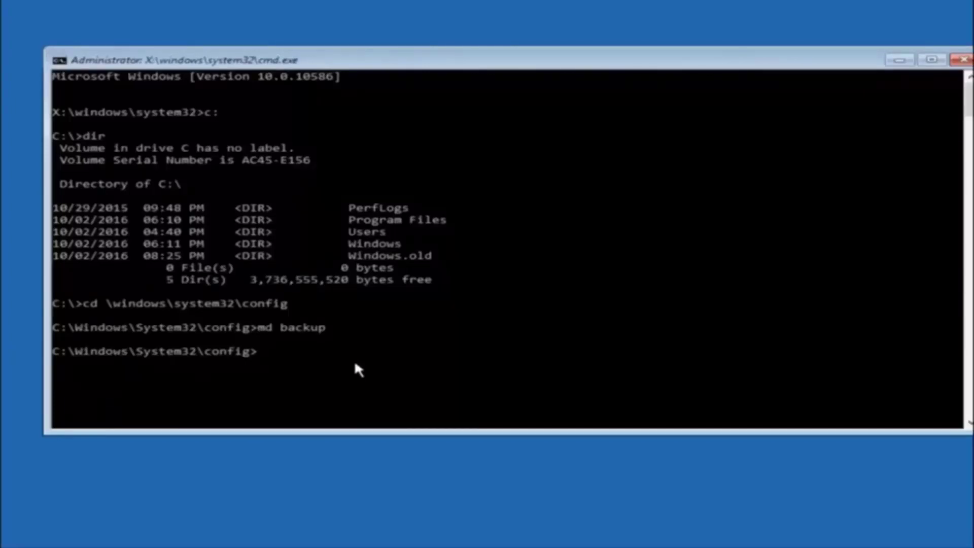
{"action": "type", "text": "copy"}
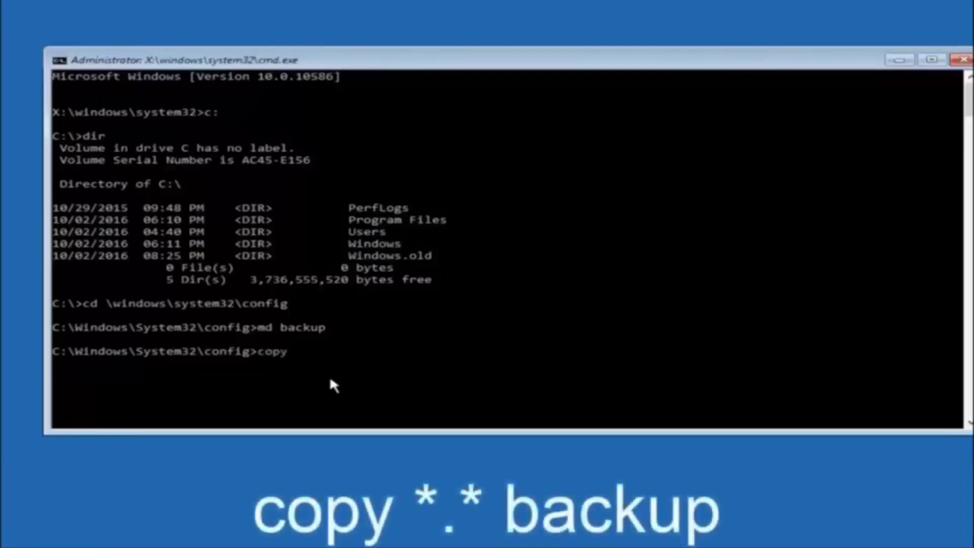
{"action": "type", "text": " *"}
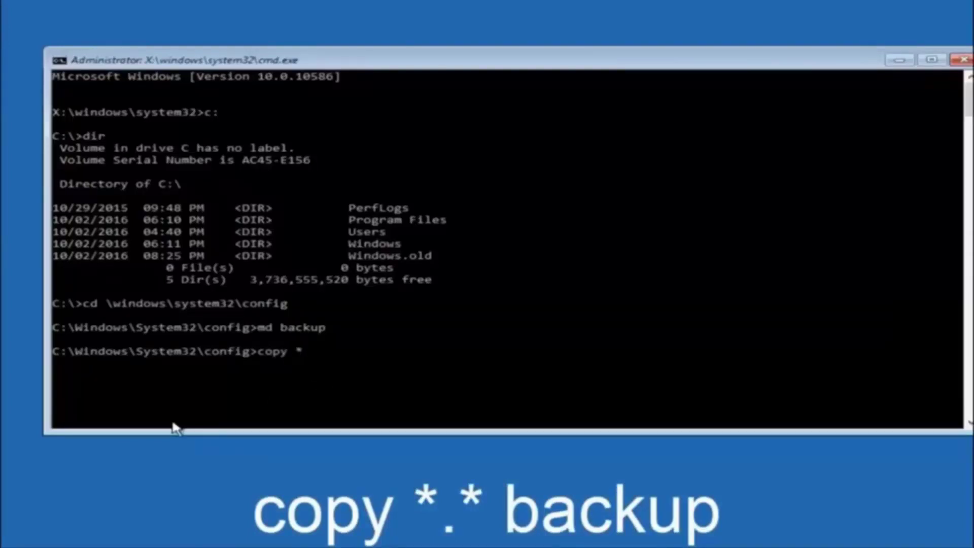
{"action": "type", "text": "."}
{"action": "type", "text": "*"}
{"action": "type", "text": " backup"}
Run copy *.* into the new backup folder, copying all ten config registry files
{"action": "key", "text": "Return"}
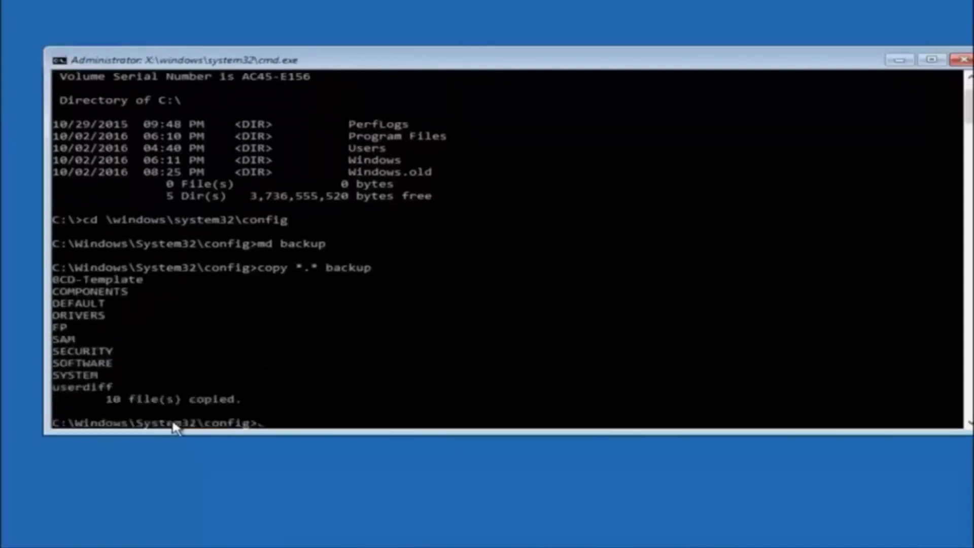
{"action": "type", "text": "cd"}
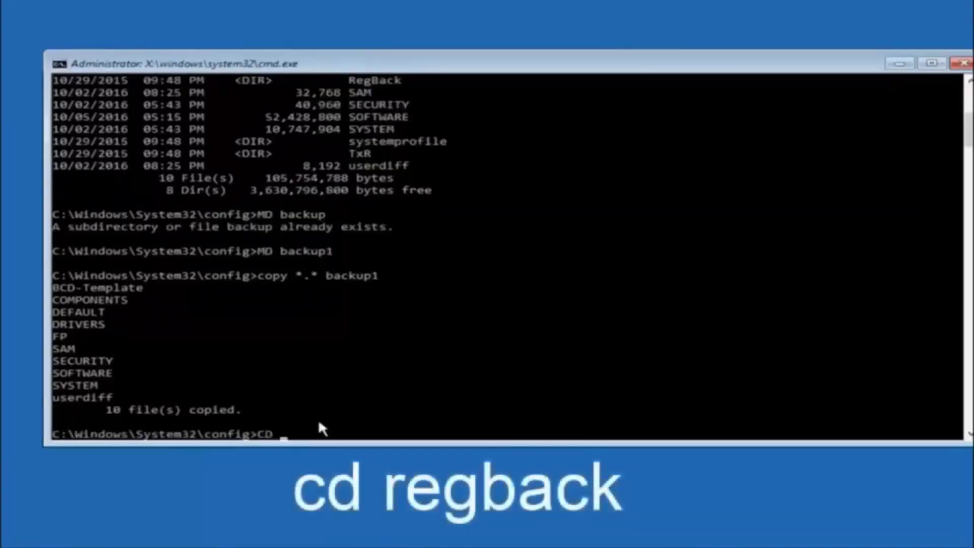
{"action": "type", "text": " regback"}
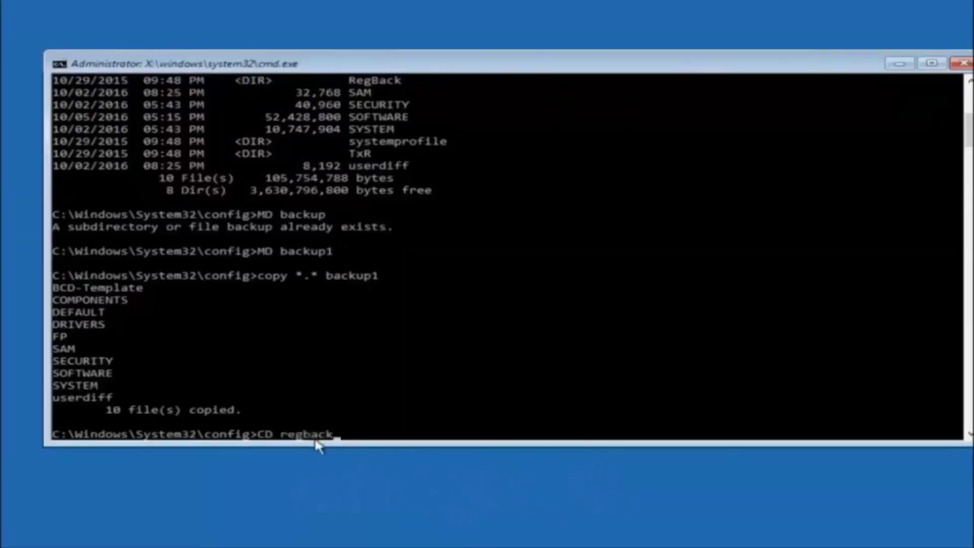
Enter the RegBack folder and list its DEFAULT, SAM, SECURITY, SOFTWARE and SYSTEM files
{"action": "key", "text": "Return"}
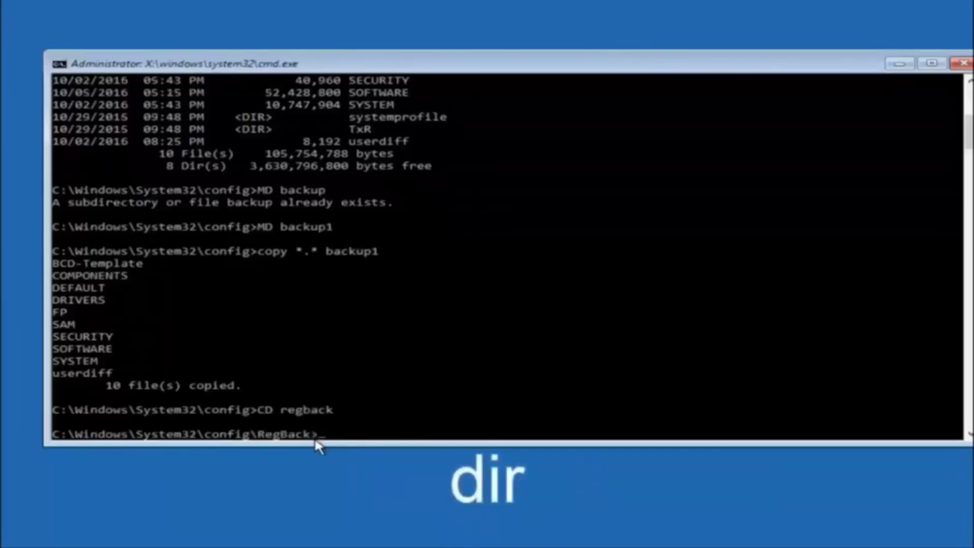
{"action": "type", "text": "dir"}
{"action": "key", "text": "Return"}
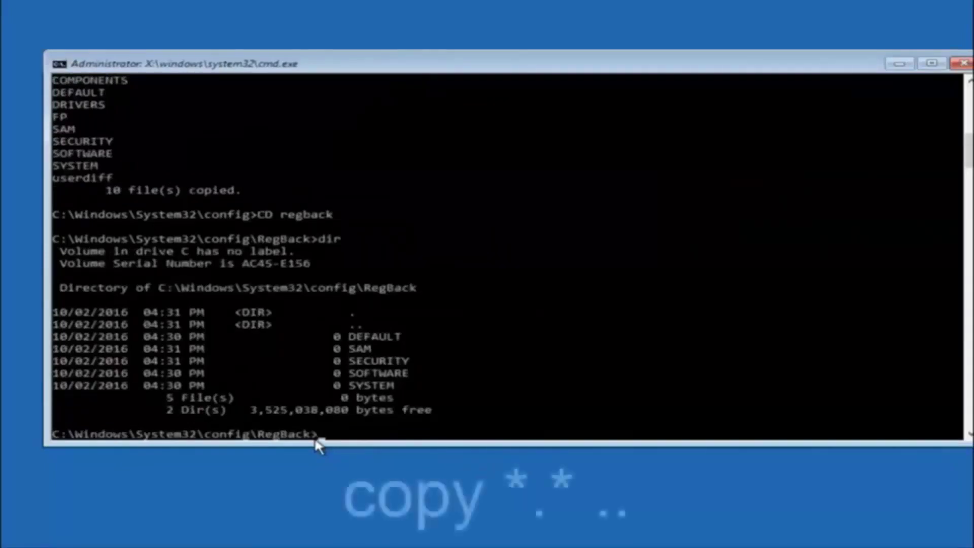
{"action": "type", "text": "copy"}
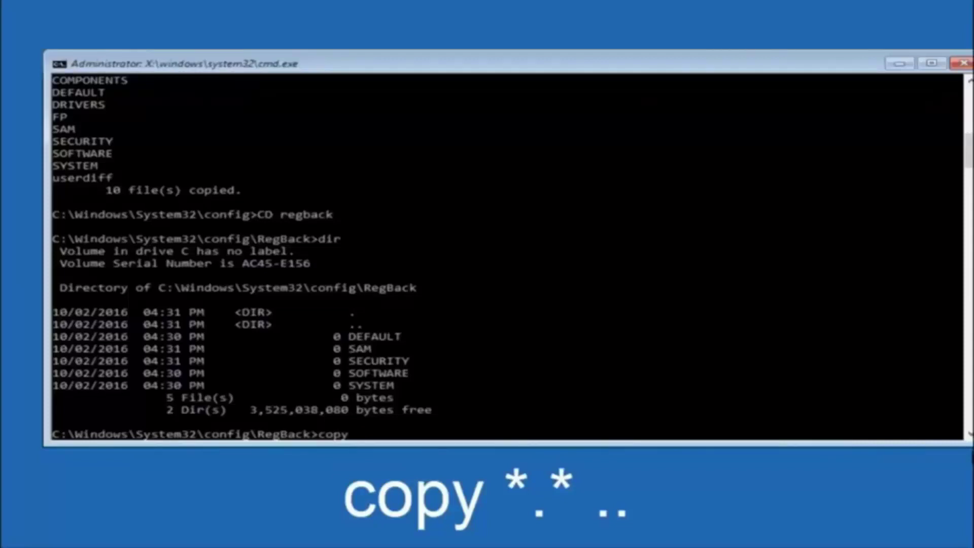
Copy the RegBack files up with copy *.* .. and answer A to overwrite all
{"action": "left_click", "coordinate": [364, 438]}
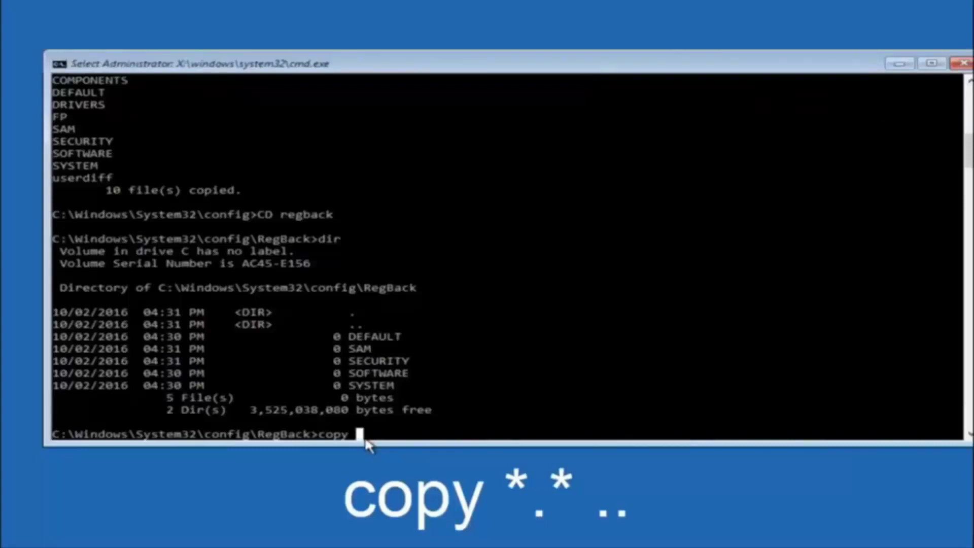
{"action": "type", "text": "*"}
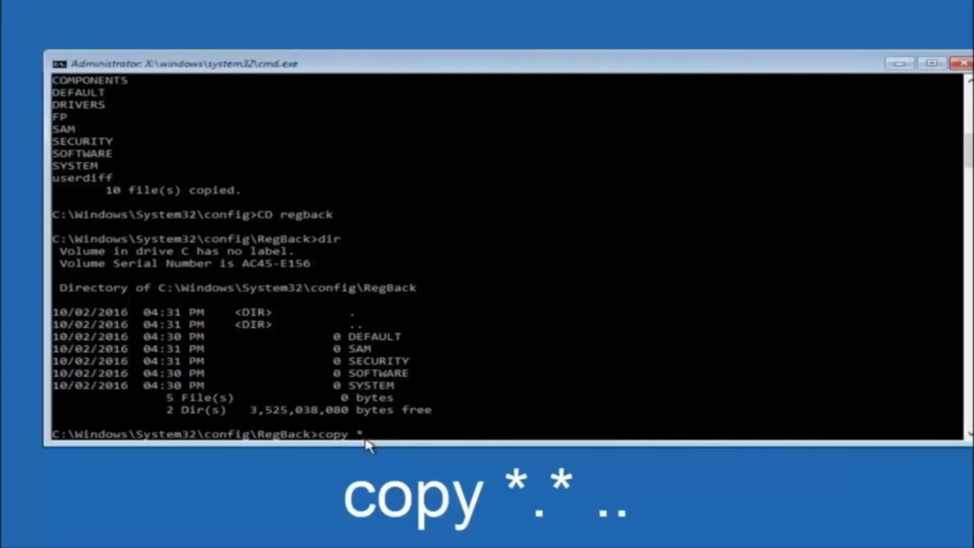
{"action": "type", "text": "."}
{"action": "type", "text": "*"}
{"action": "key", "text": "BackSpace"}
{"action": "type", "text": "*"}
{"action": "key", "text": "Return"}
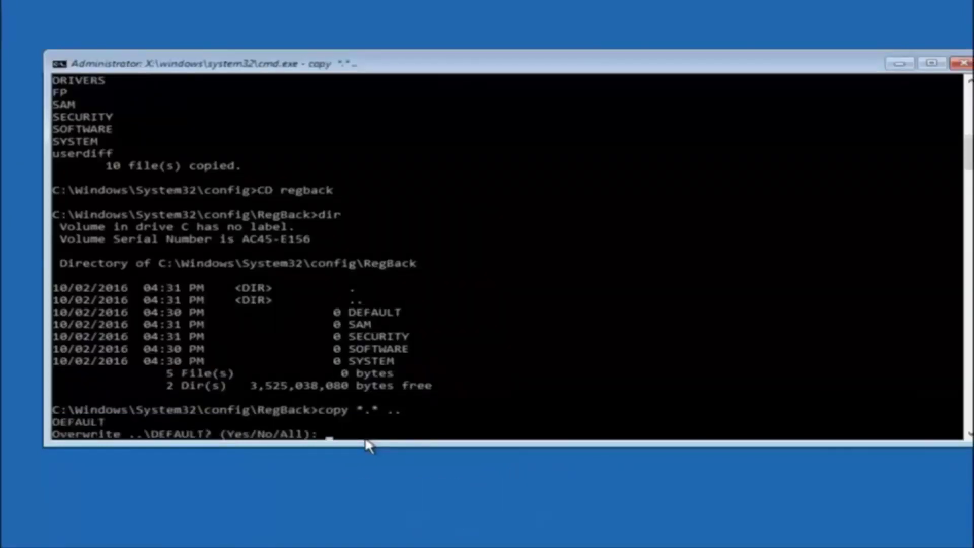
{"action": "type", "text": "A"}
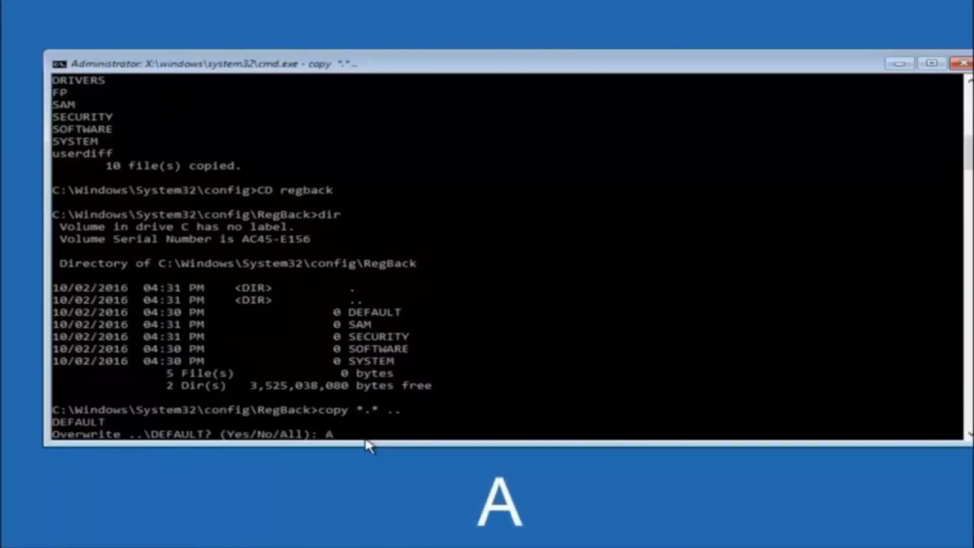
{"action": "key", "text": "Return"}
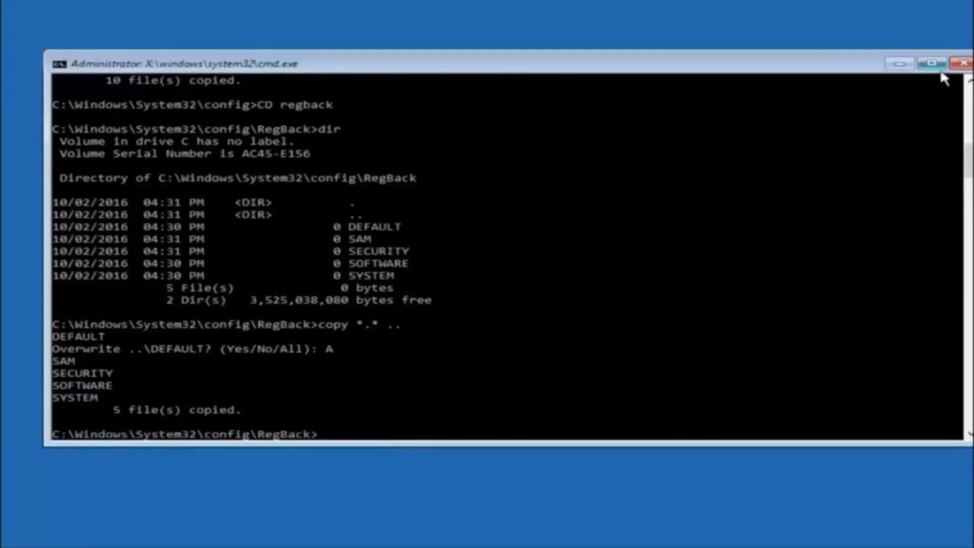
Close the Command Prompt window to return to Choose an option
{"action": "left_click", "coordinate": [961, 65]}
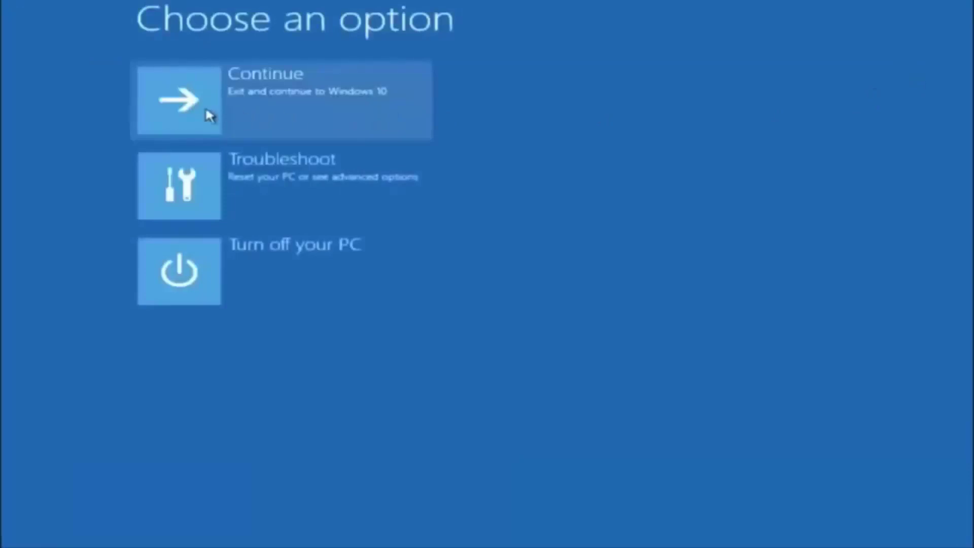